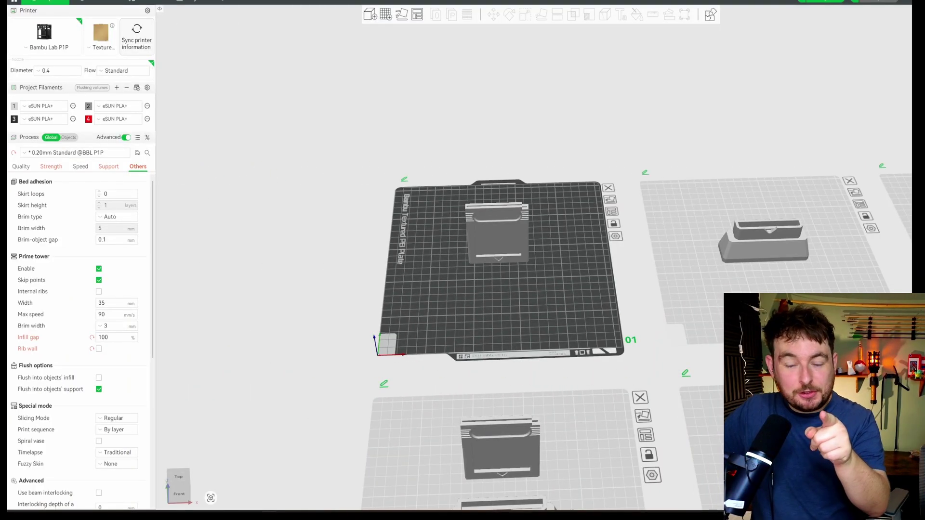
Step: Examine the flat cartridge model on plate 1 and the stand model on plate 2, making plate 2 active
scroll(284, 314, up, 10)
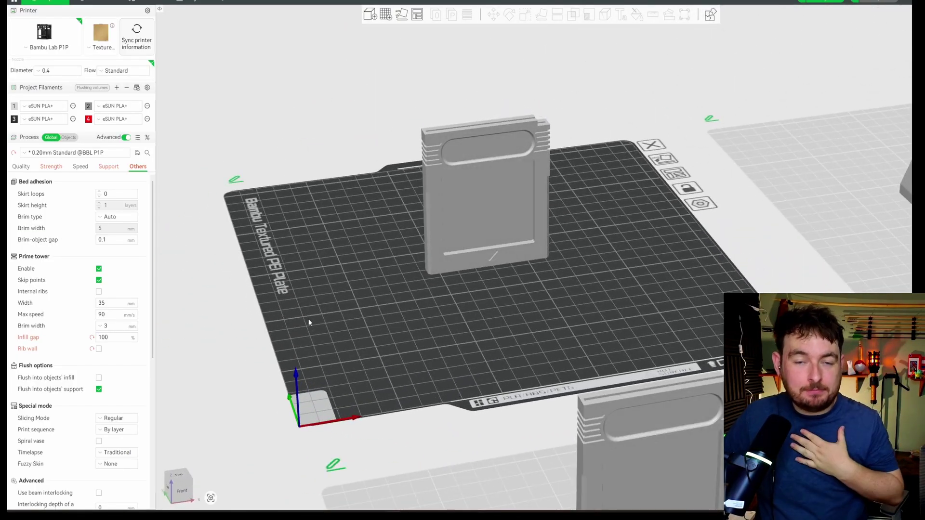
drag(309, 319, 426, 305)
scroll(332, 319, down, 10)
scroll(506, 262, up, 5)
right_drag(376, 298, 301, 292)
scroll(318, 294, down, 1)
click(523, 307)
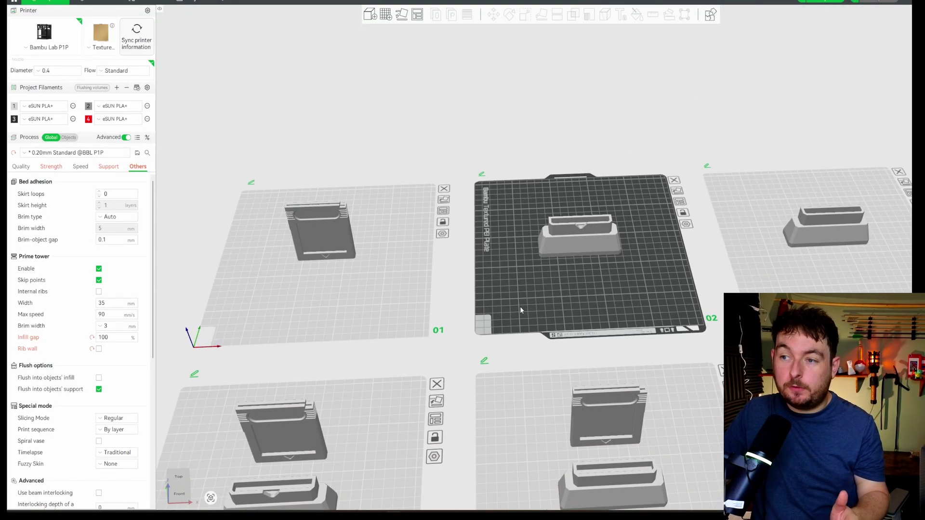
right_drag(523, 307, 448, 328)
scroll(448, 328, up, 2)
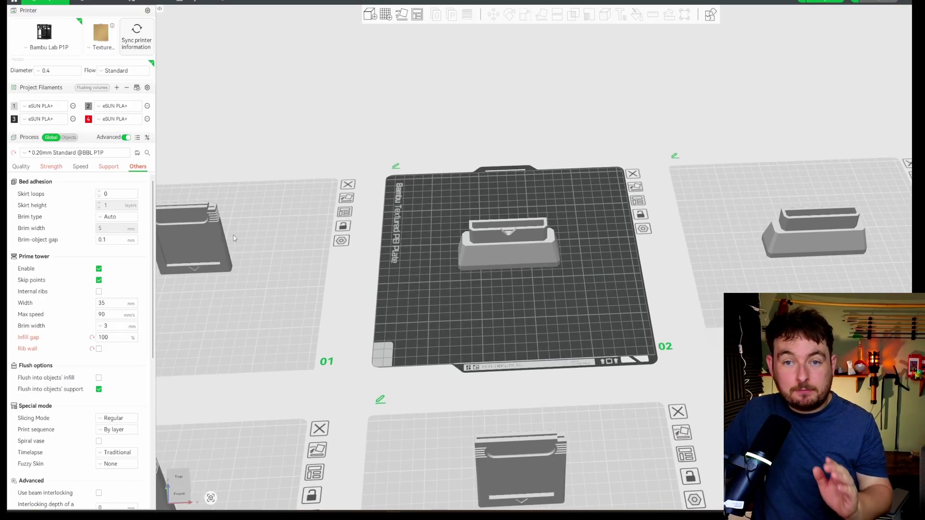
Step: Set the bed adhesion brim type to the outer brim option
drag(238, 235, 425, 308)
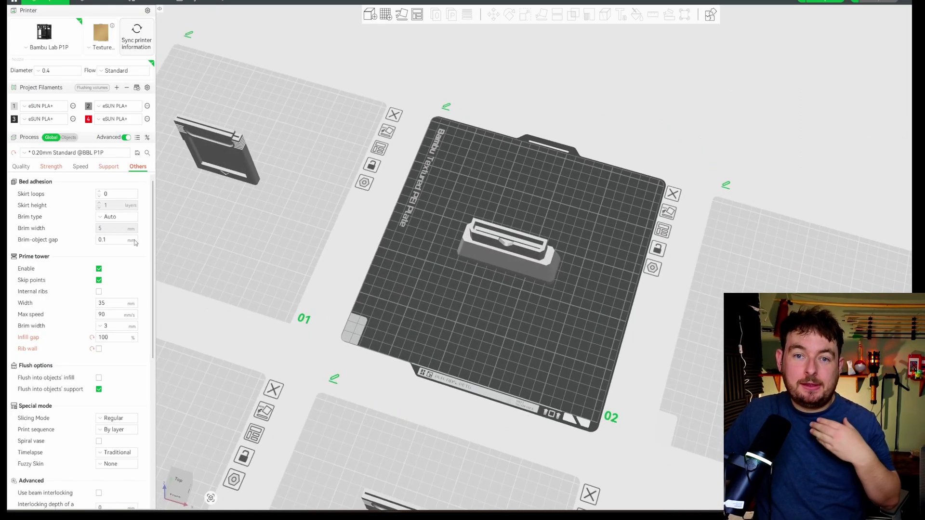
drag(506, 311, 305, 329)
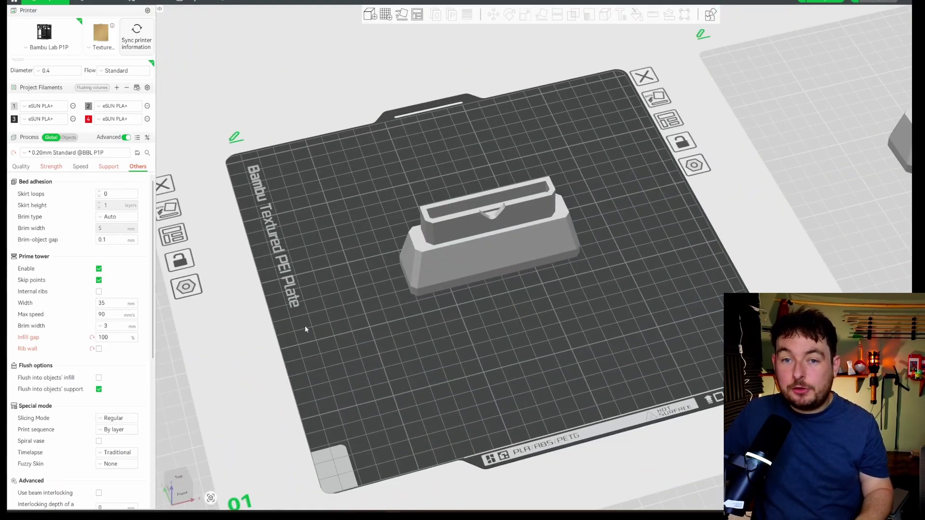
click(104, 219)
click(117, 254)
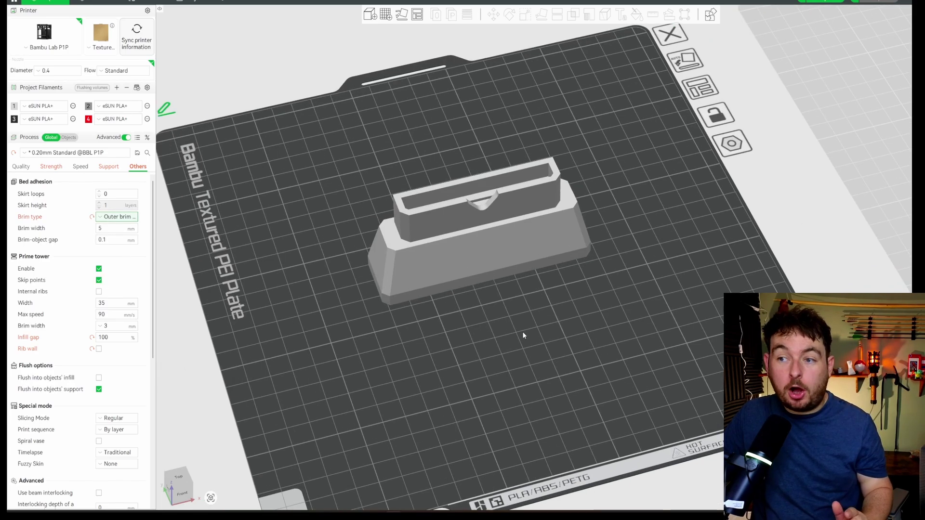
Step: Make plate 1 with the flat cartridge model the active plate
drag(523, 332, 320, 302)
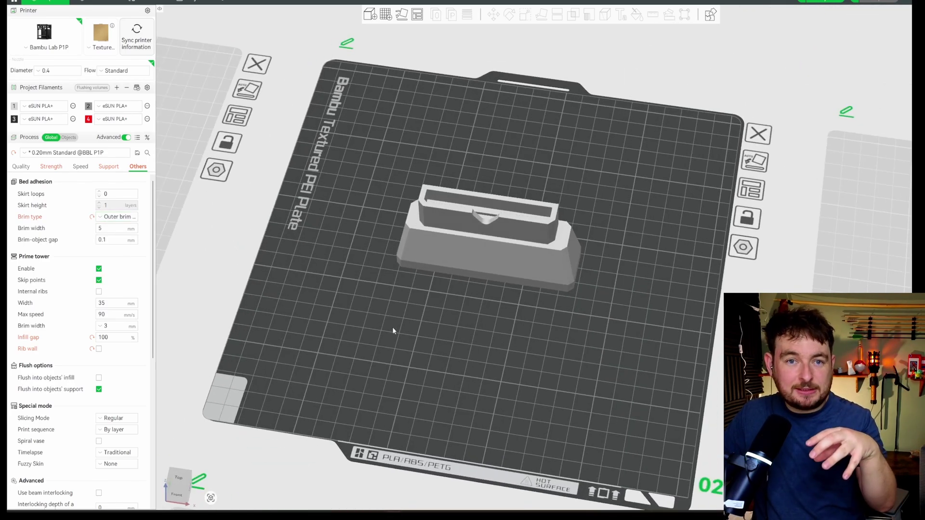
drag(396, 331, 404, 335)
scroll(448, 327, down, 3)
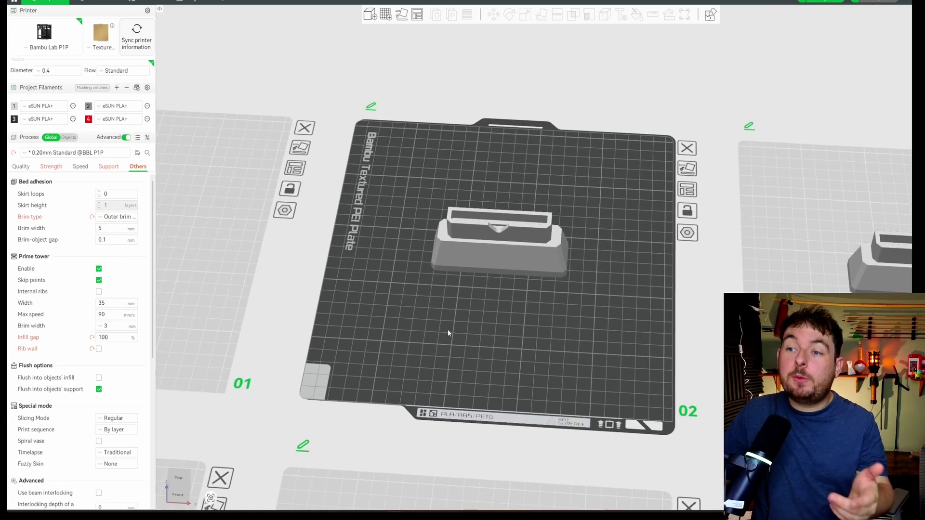
scroll(448, 328, down, 4)
middle_drag(418, 317, 487, 314)
scroll(487, 314, up, 2)
click(348, 285)
middle_drag(376, 284, 456, 283)
scroll(356, 293, up, 6)
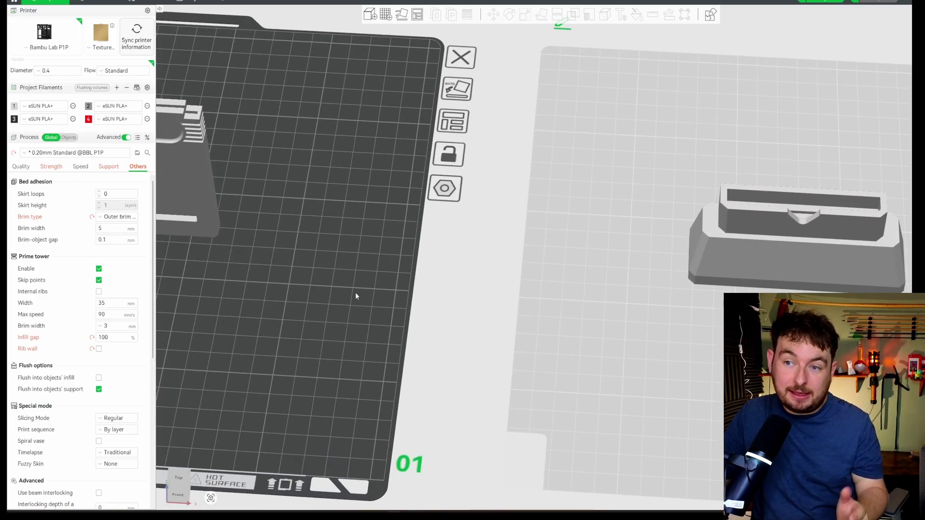
Step: Slice plate 1 and bring the base of the cartridge model into close view in the preview
mouse_move(356, 296)
mouse_down()
mouse_move(523, 303)
mouse_move(382, 309)
mouse_move(361, 293)
mouse_up()
scroll(419, 295, up, 5)
mouse_move(420, 295)
mouse_down()
mouse_move(439, 296)
mouse_move(425, 302)
mouse_up()
scroll(425, 303, down, 3)
middle_drag(425, 303, 468, 319)
scroll(467, 318, up, 3)
drag(467, 314, 434, 322)
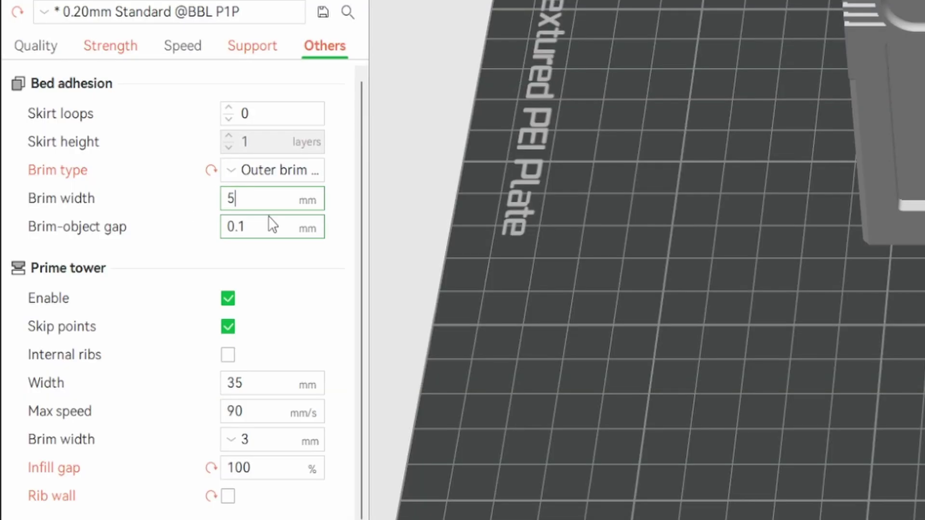
drag(577, 316, 800, 386)
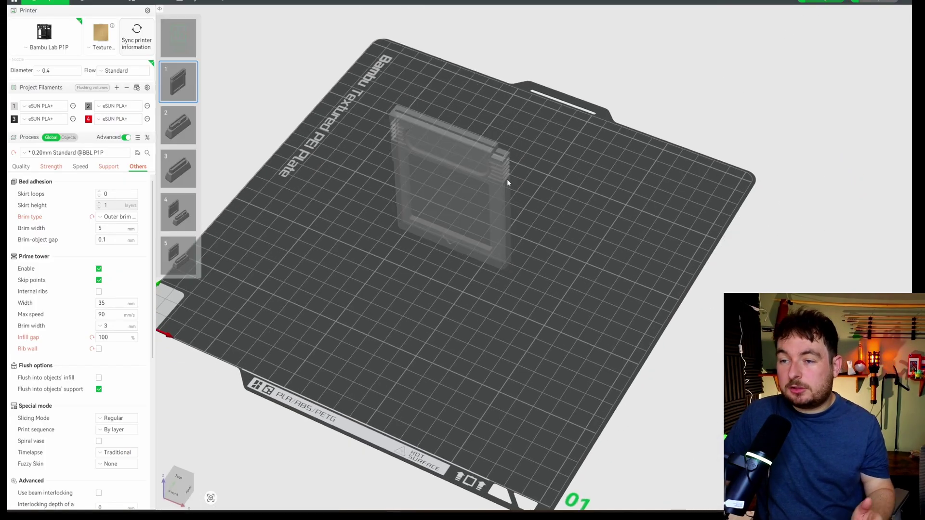
drag(405, 327, 429, 320)
scroll(429, 320, up, 5)
drag(406, 373, 373, 297)
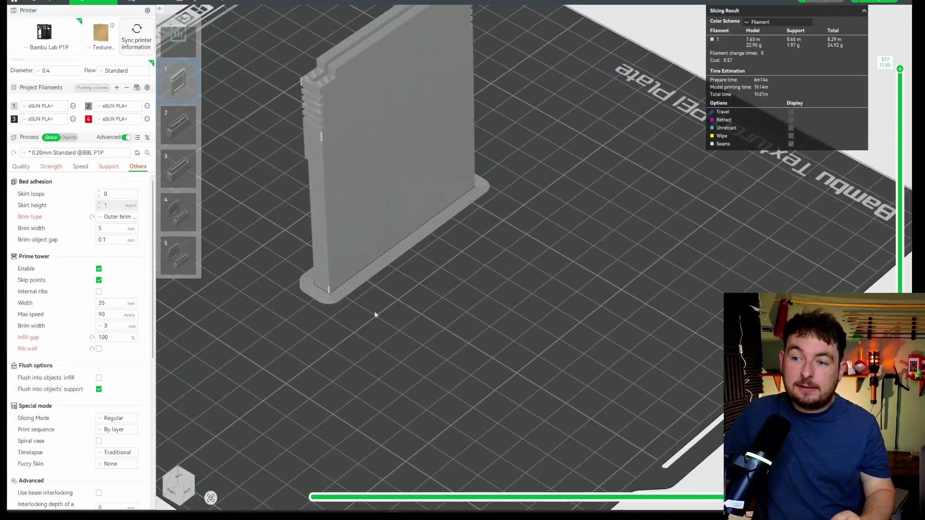
Step: Examine the brim around the cartridge model's base and its tree support in the sliced preview
drag(509, 198, 335, 261)
scroll(429, 328, up, 6)
right_drag(417, 328, 643, 334)
scroll(544, 332, up, 1)
drag(590, 319, 538, 310)
right_drag(538, 310, 548, 241)
scroll(547, 241, down, 3)
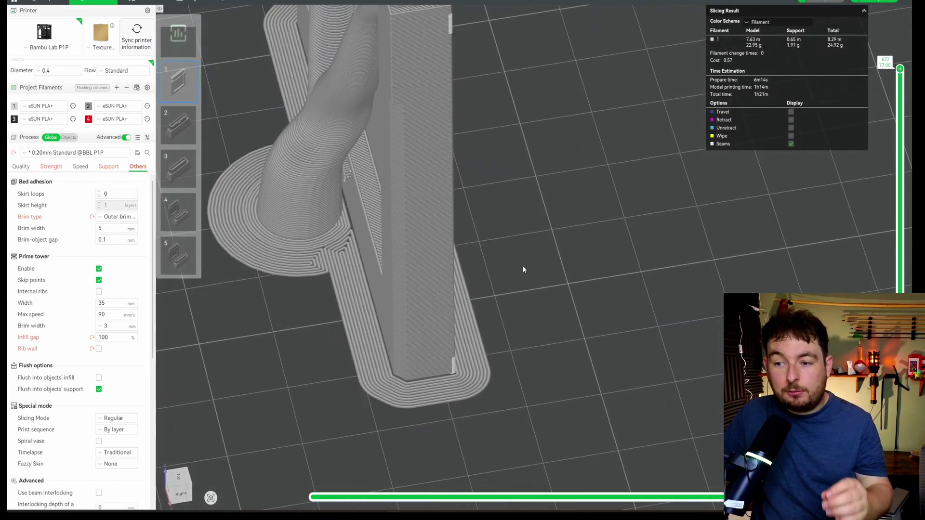
scroll(529, 274, down, 2)
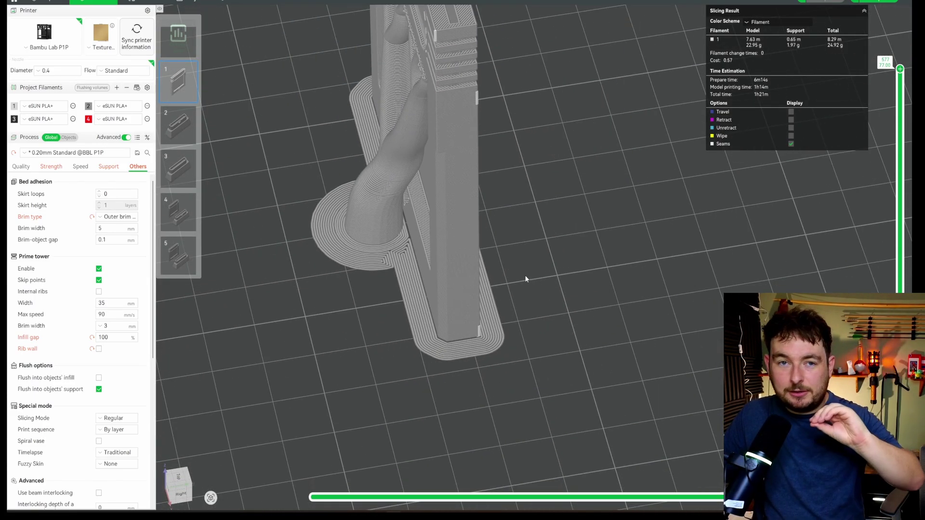
scroll(549, 262, down, 6)
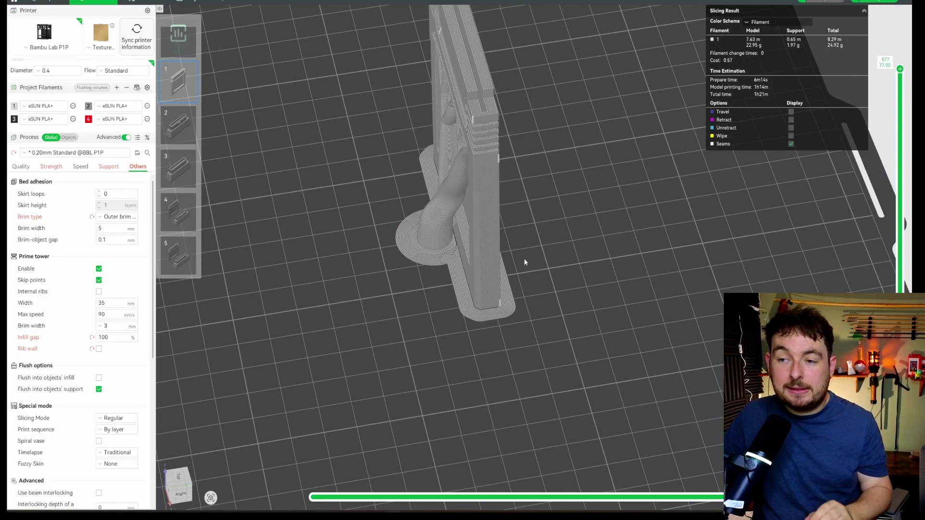
drag(524, 262, 476, 313)
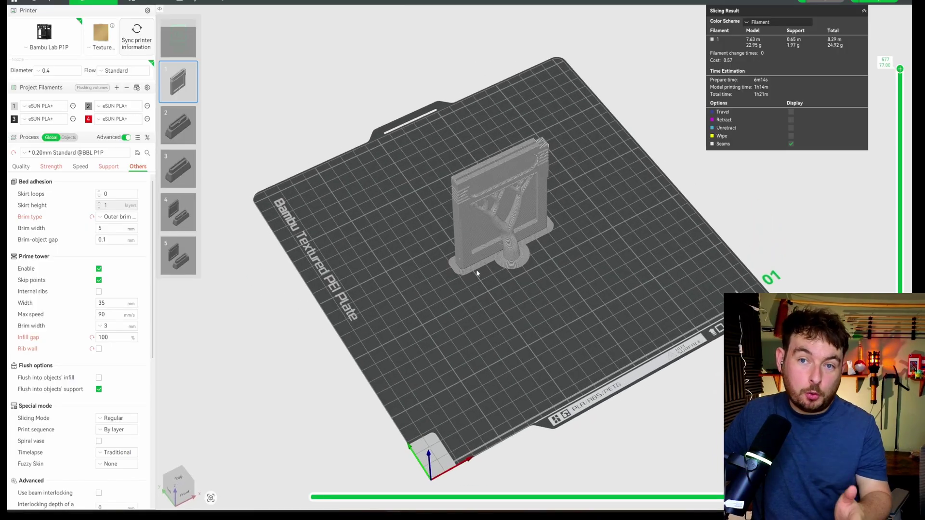
scroll(473, 314, up, 5)
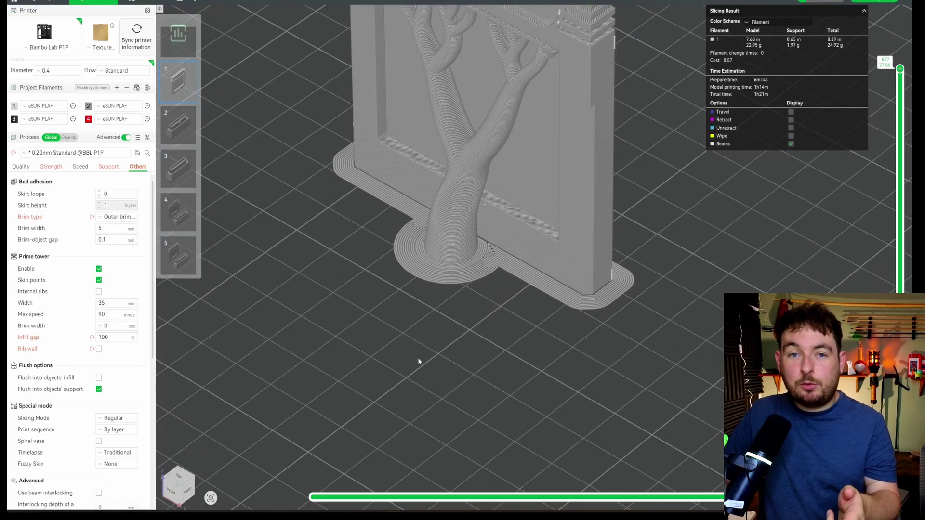
drag(425, 374, 470, 300)
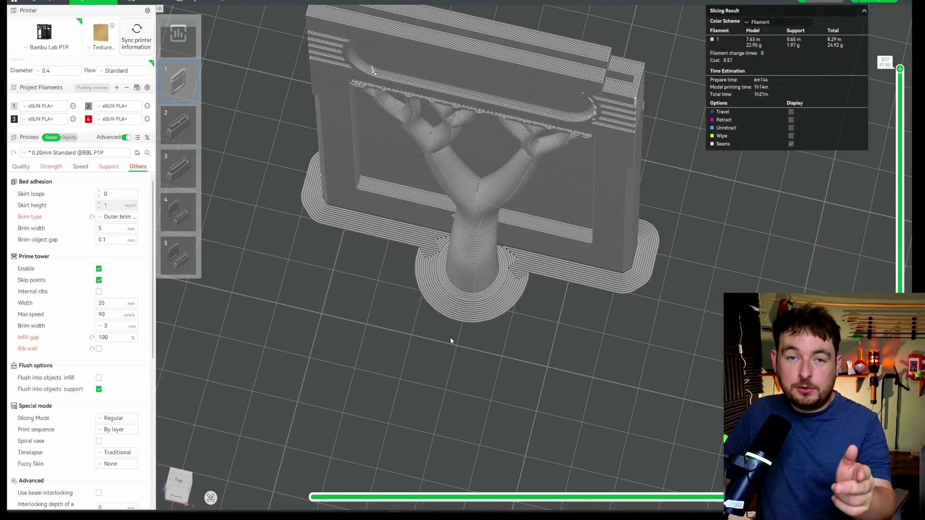
drag(463, 350, 430, 351)
drag(471, 329, 520, 334)
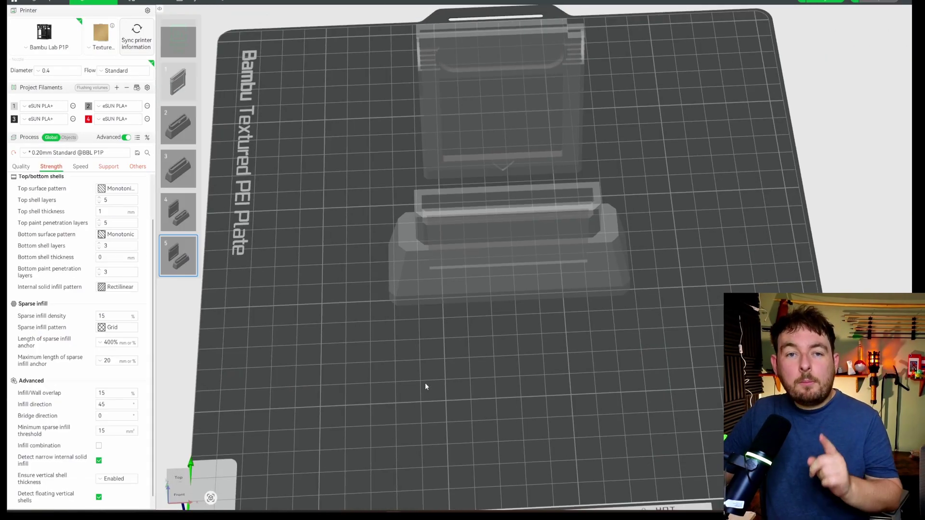
Step: Set the sparse infill pattern to Gyroid in the strength settings for plate 5
scroll(424, 383, up, 2)
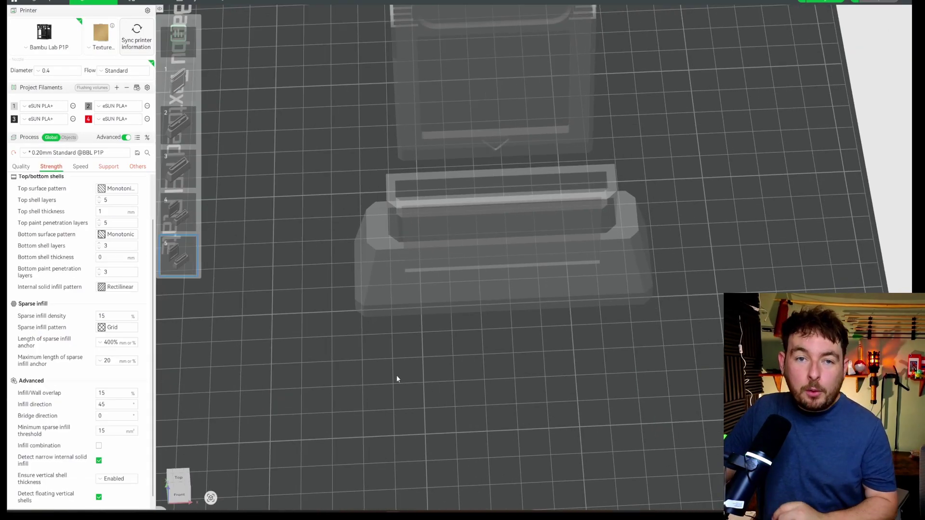
drag(397, 379, 364, 356)
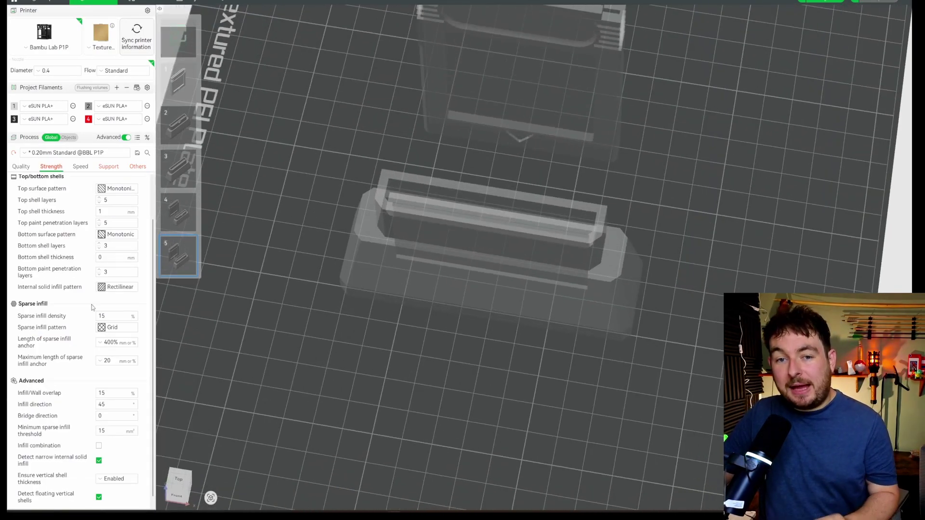
scroll(76, 306, up, 1)
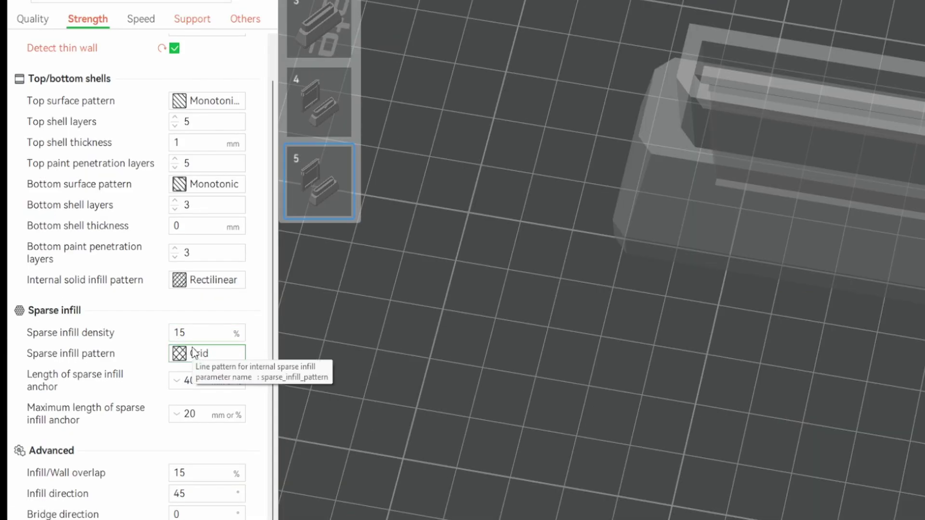
click(194, 353)
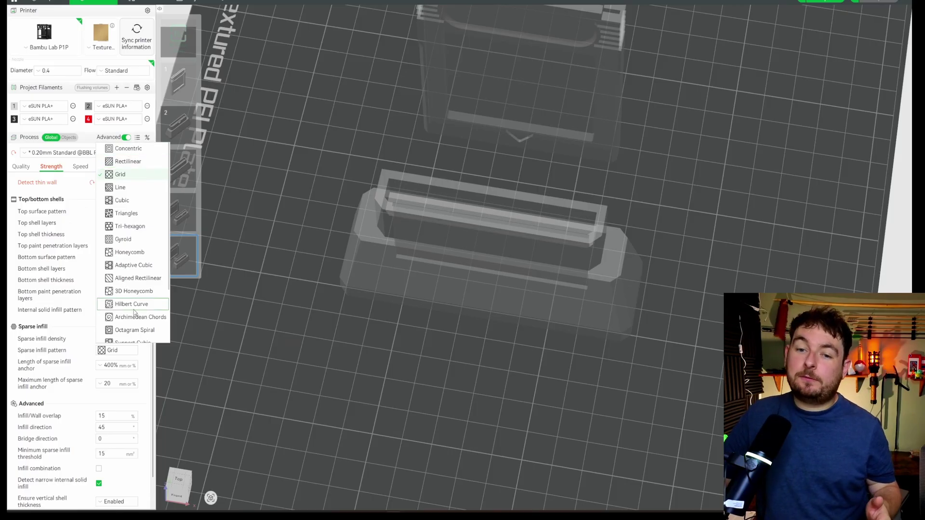
scroll(134, 312, down, 6)
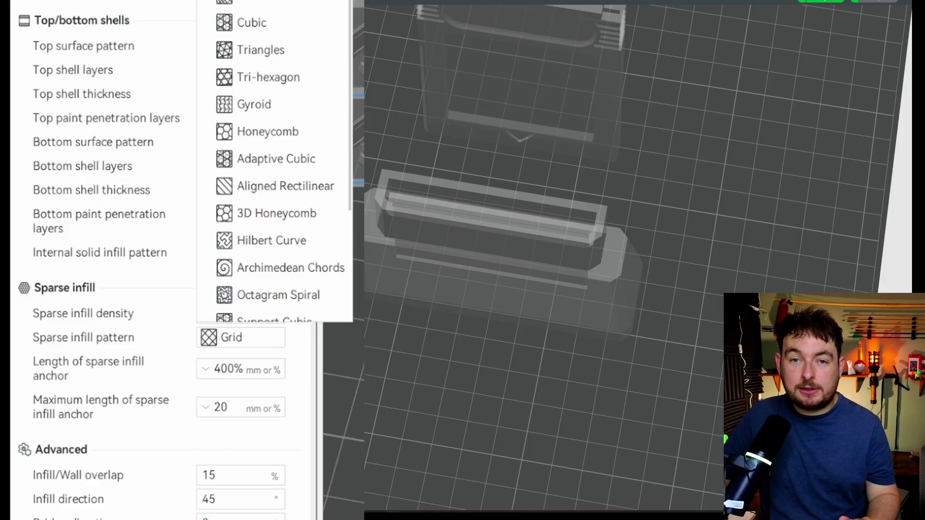
click(269, 102)
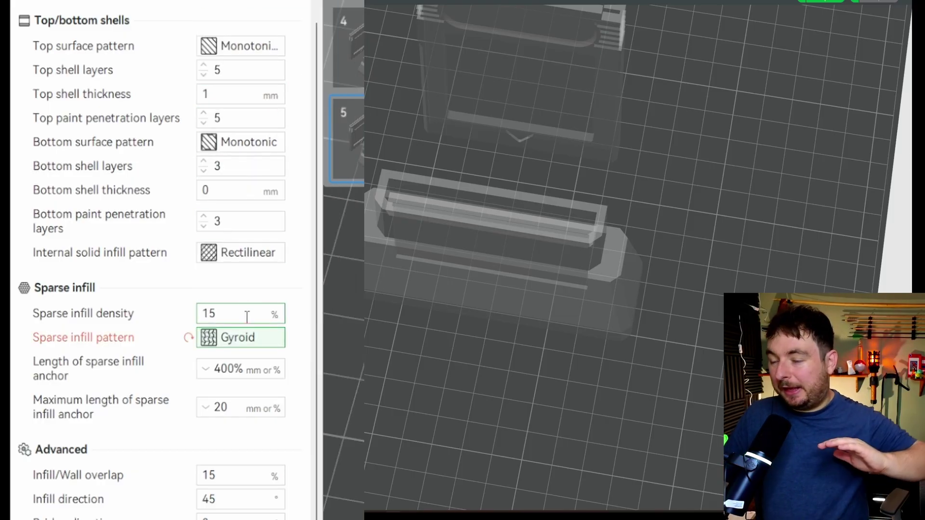
Step: Slice plate 5 and inspect the gyroid infill inside the stand's base at a lower layer
drag(411, 361, 417, 366)
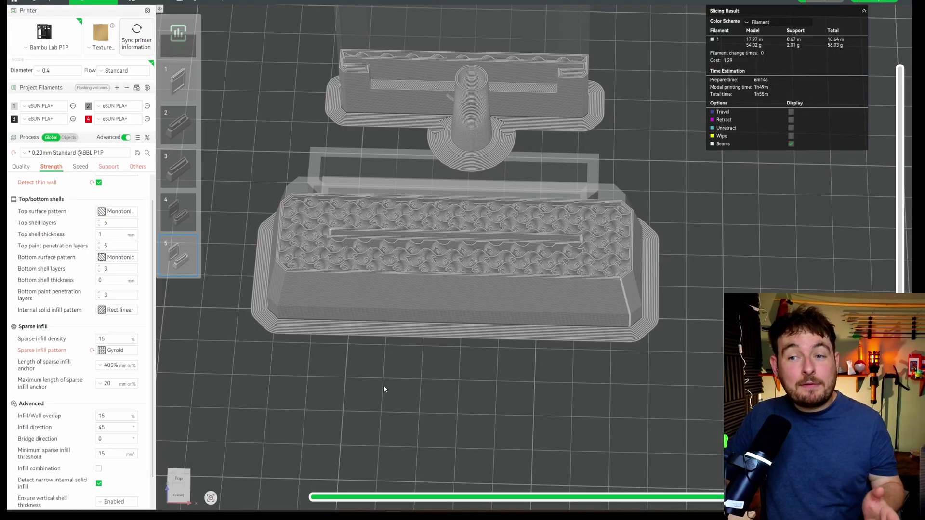
drag(384, 385, 634, 334)
scroll(634, 335, up, 3)
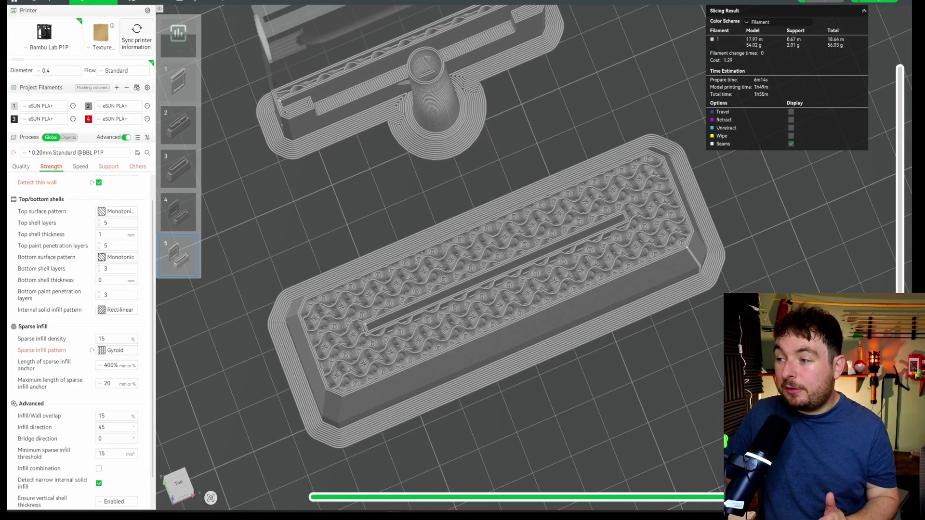
drag(568, 424, 517, 384)
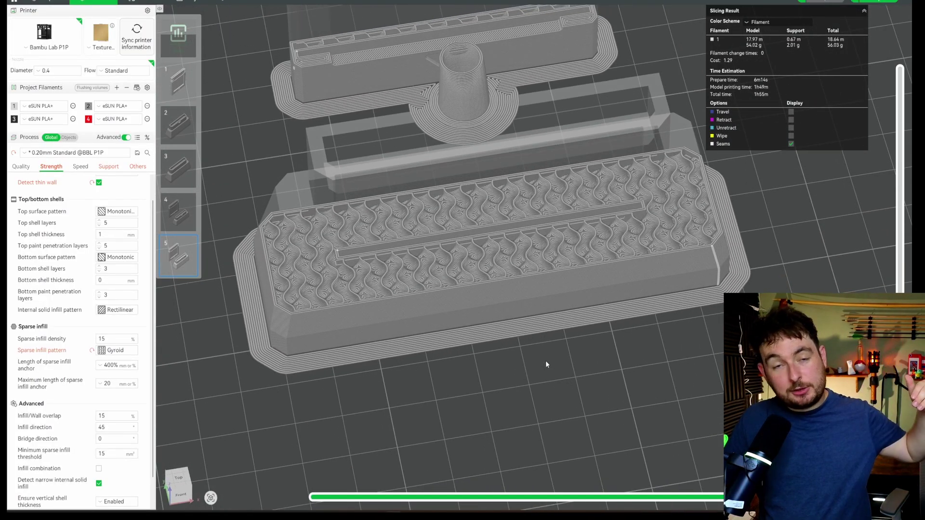
drag(544, 349, 641, 406)
right_drag(641, 406, 593, 293)
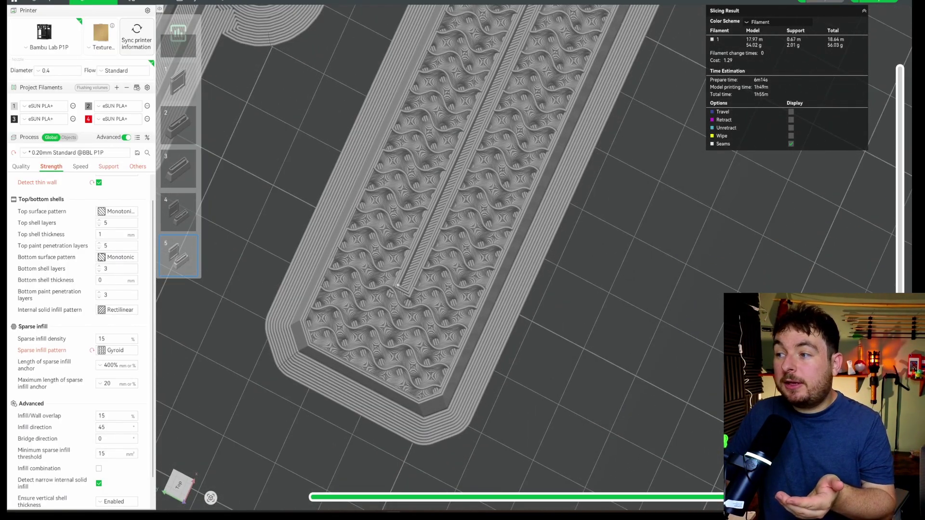
Step: Lower the previewed layer on plate 5 and examine how the gyroid lines change through the stand's base
key(Down)
key(Down)
key(Down)
key(Down)
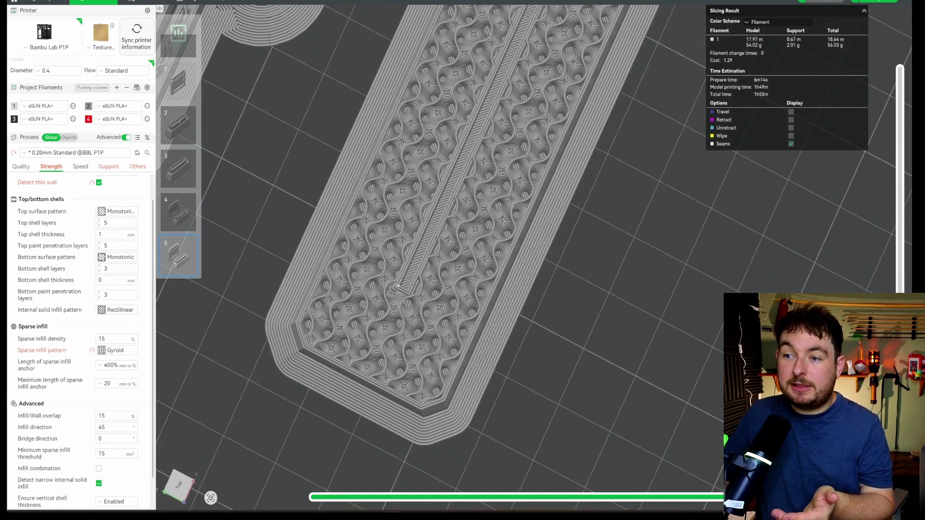
right_drag(588, 96, 485, 324)
middle_drag(493, 234, 549, 124)
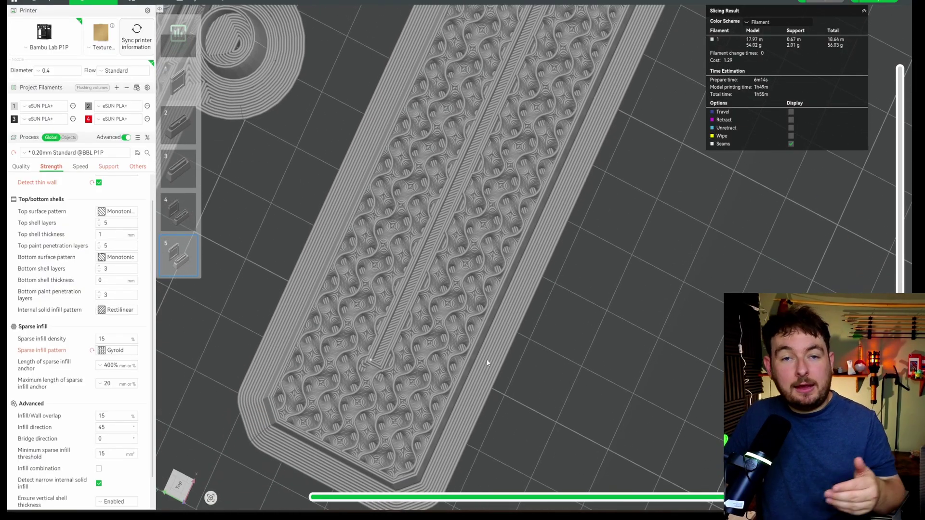
drag(604, 292, 606, 282)
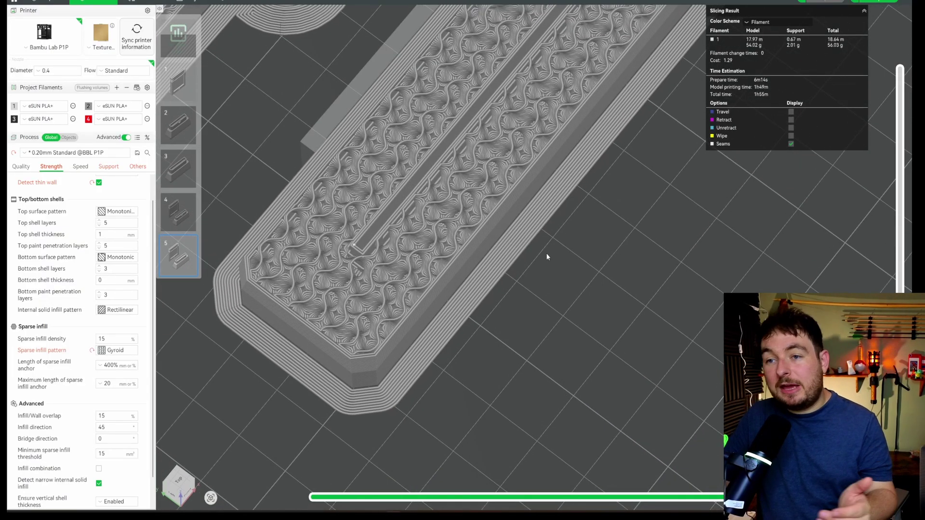
drag(552, 259, 586, 289)
scroll(586, 288, down, 4)
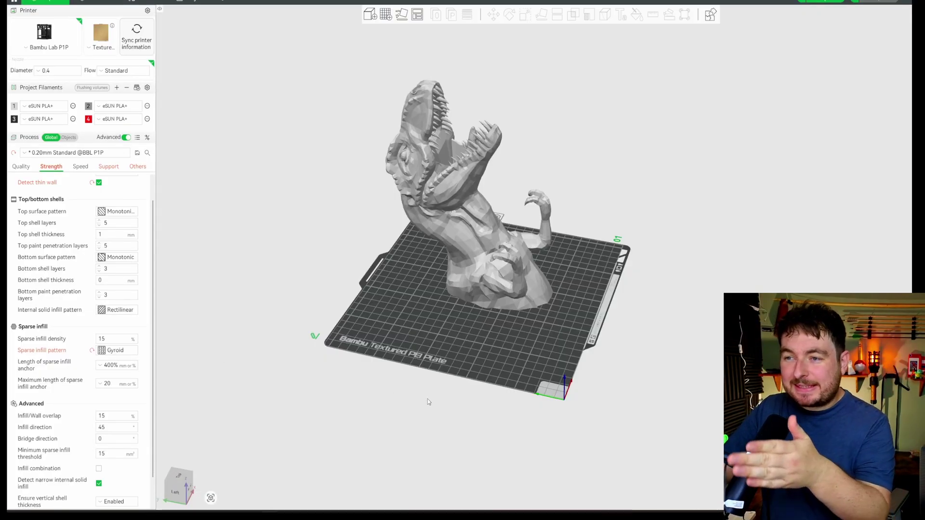
drag(428, 398, 473, 387)
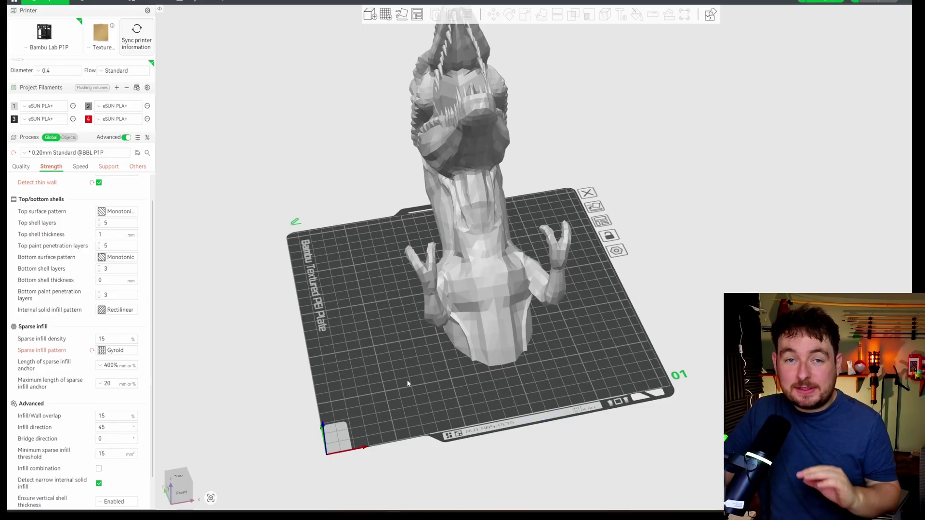
Step: Look over the dinosaur model on plate 1 and select the sparse infill density value for editing
drag(407, 380, 519, 383)
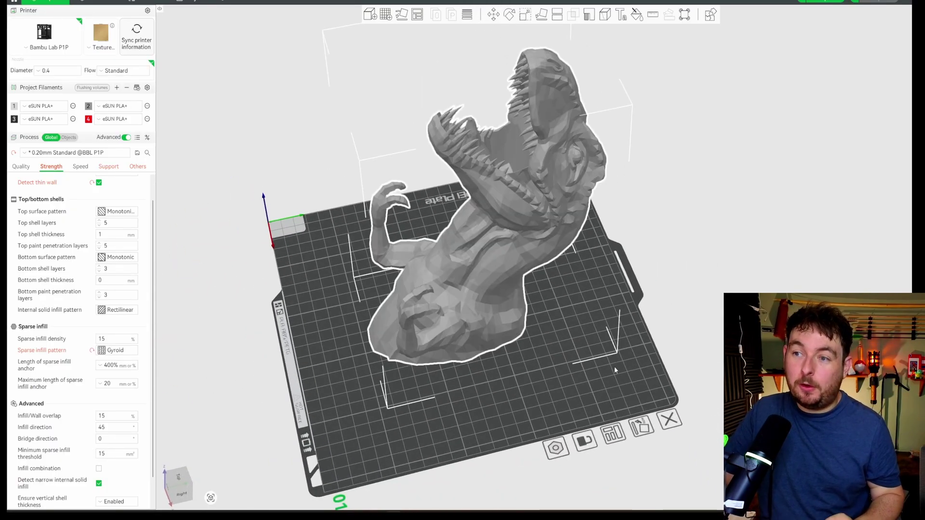
drag(615, 370, 572, 375)
click(591, 370)
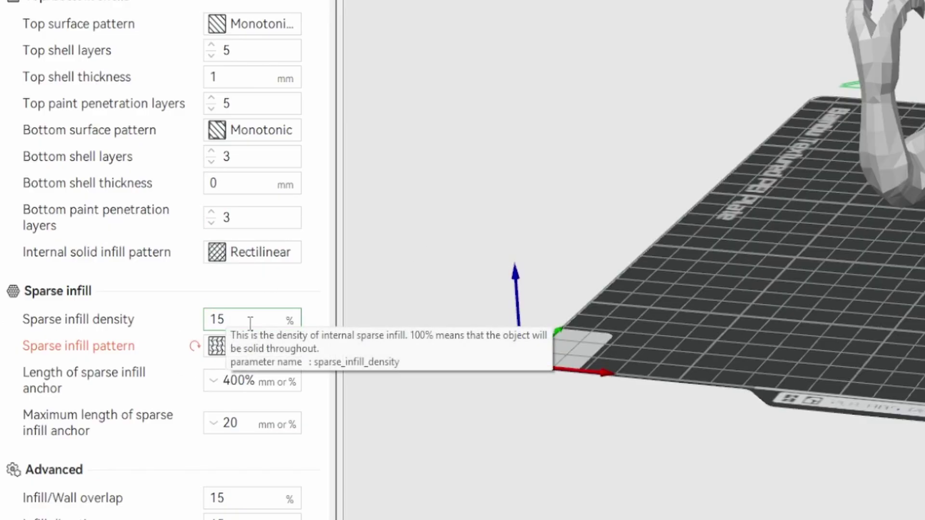
drag(247, 319, 195, 324)
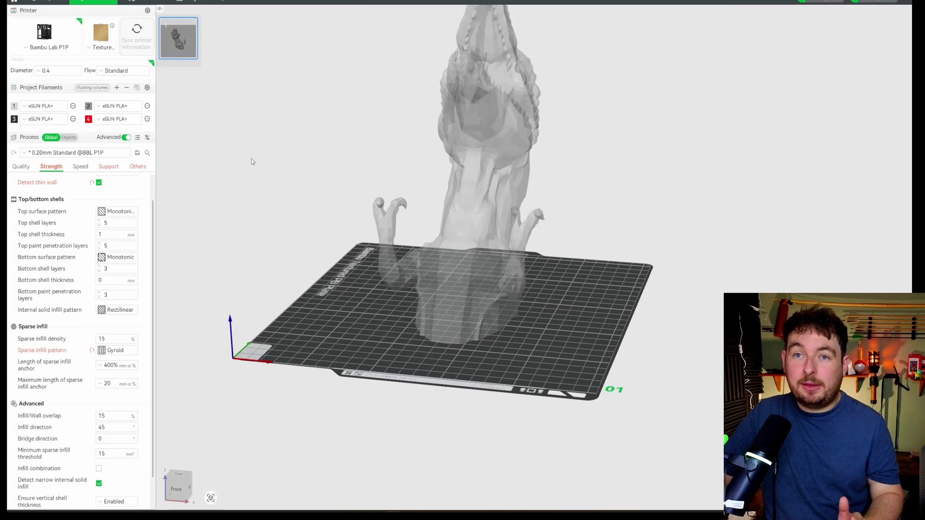
Step: Slice the dinosaur on plate 1 at 15% sparse infill density and check its filament and time estimates
drag(279, 165, 587, 292)
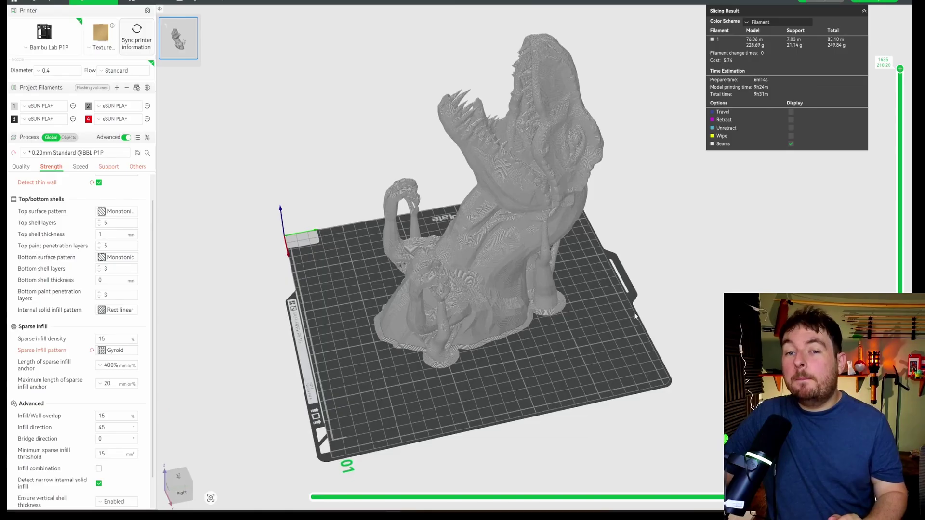
drag(635, 316, 603, 318)
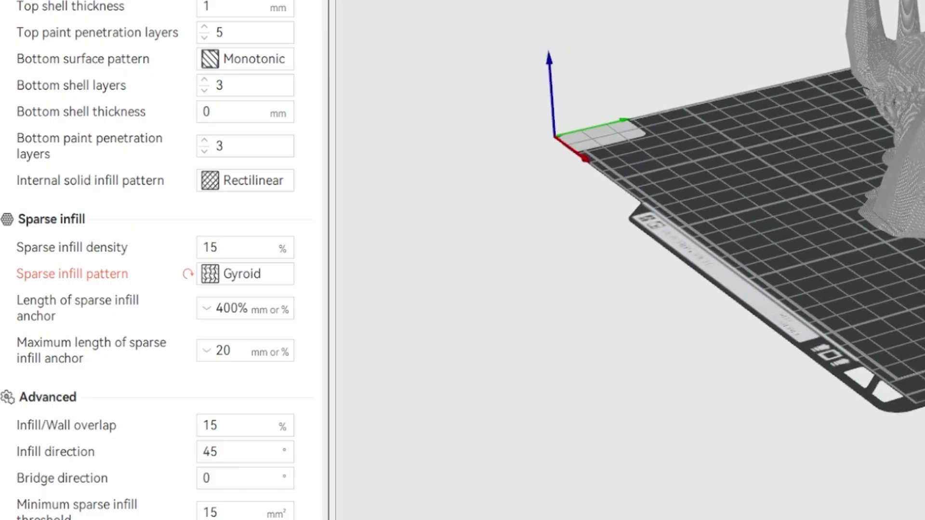
drag(723, 313, 699, 338)
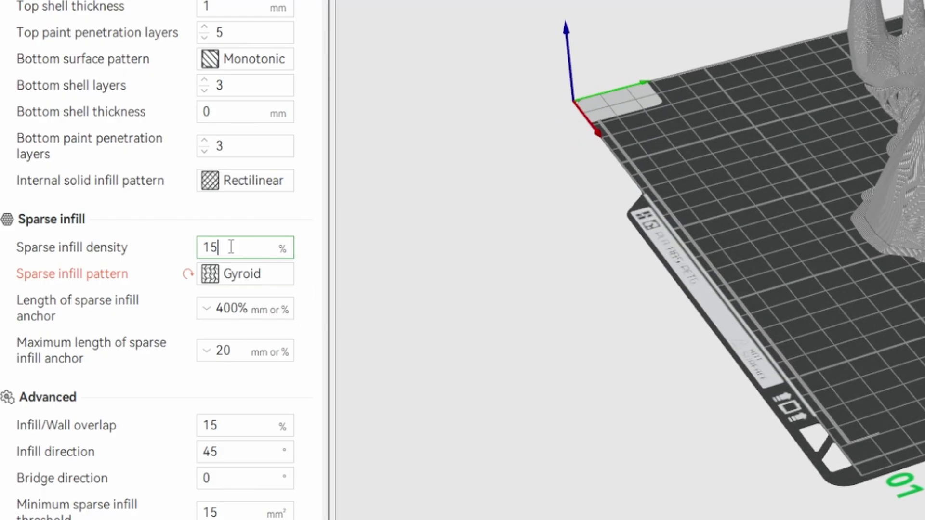
Step: Set the sparse infill density to 7% for the dinosaur on plate 1
drag(591, 253, 696, 211)
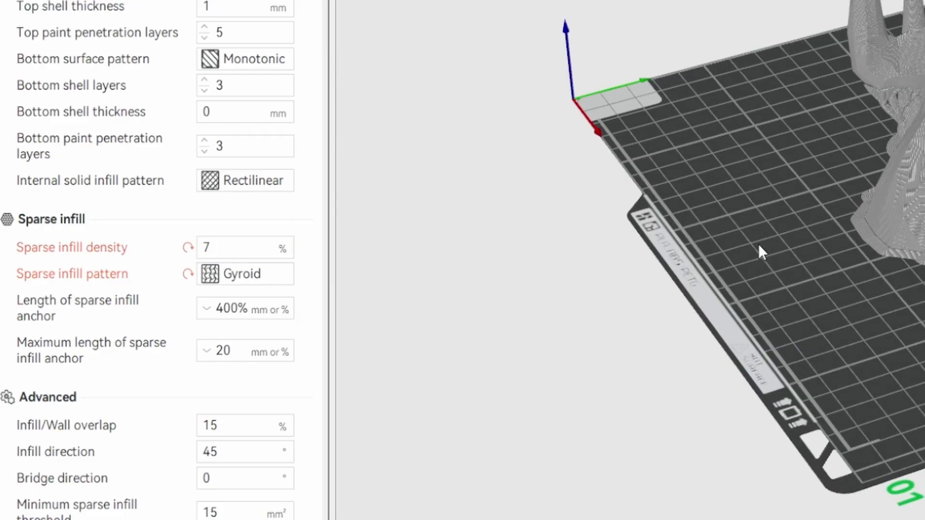
drag(775, 270, 569, 399)
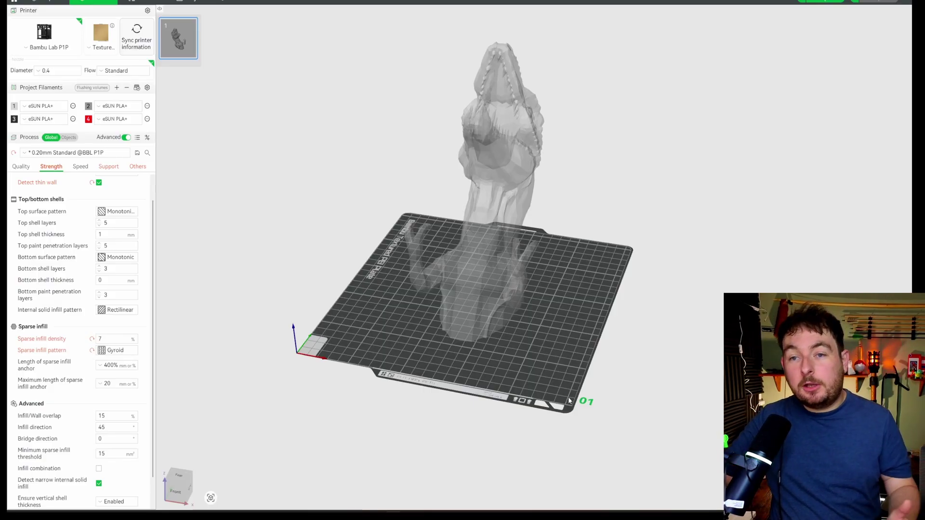
drag(417, 343, 466, 360)
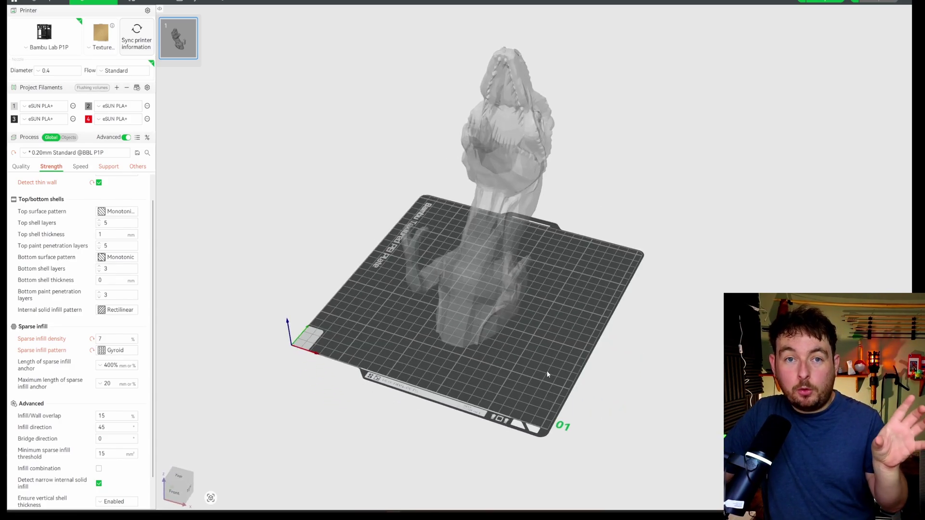
drag(547, 374, 563, 350)
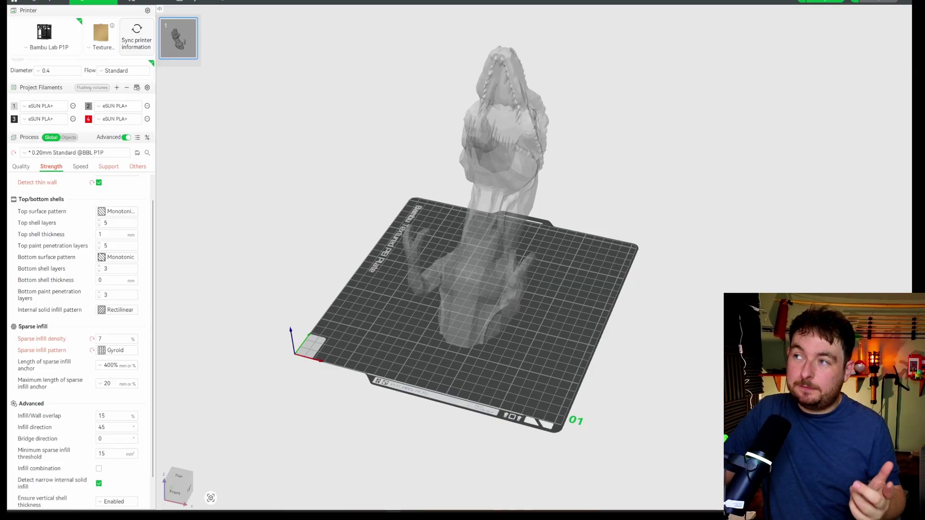
Step: Slice plate 1 with the reduced infill density, then check the new estimates and look over the sliced dinosaur from several sides
click(834, 5)
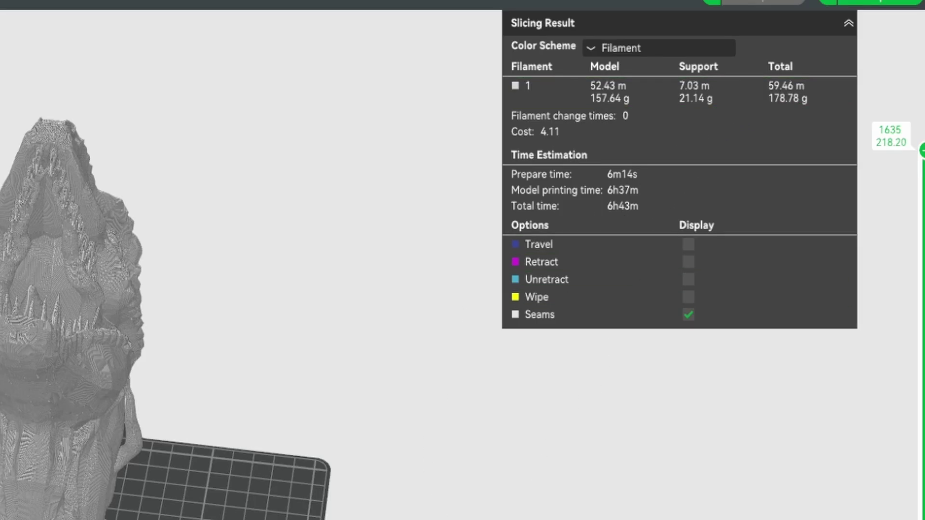
drag(515, 294, 617, 354)
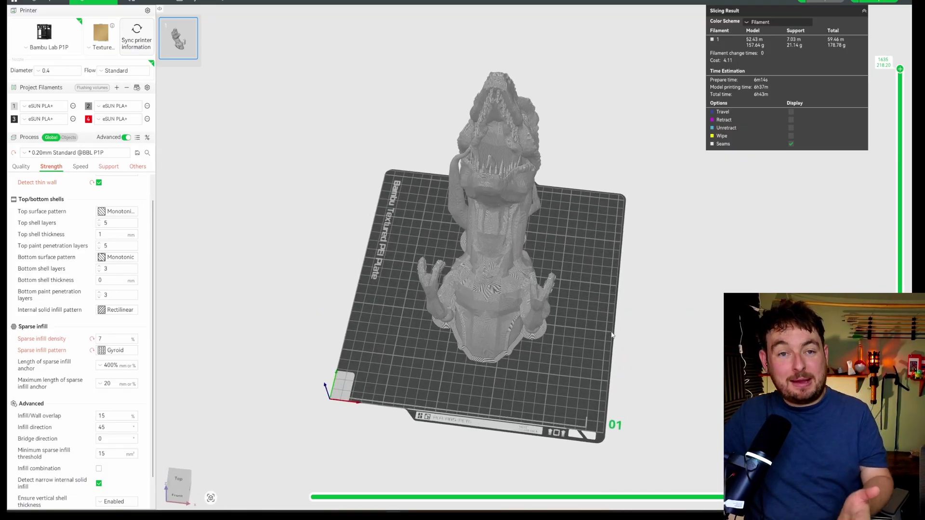
scroll(626, 355, up, 5)
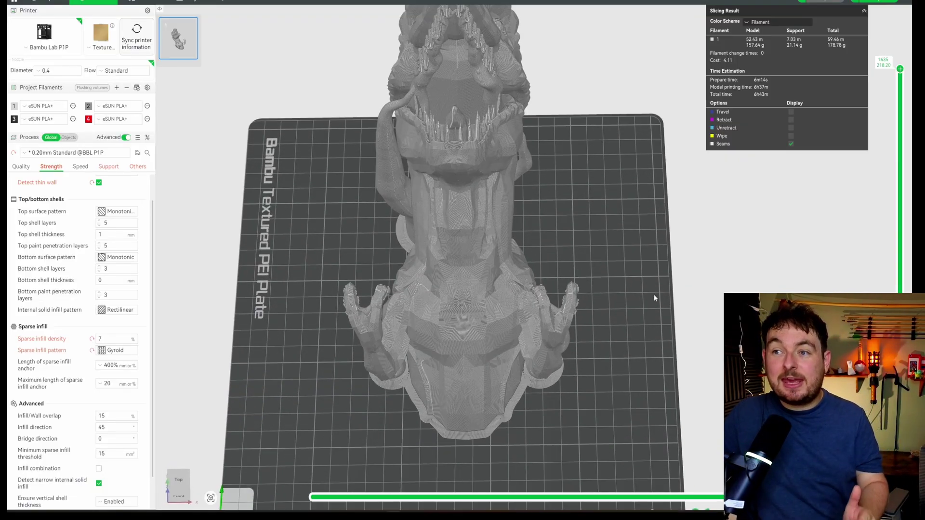
drag(654, 297, 641, 269)
drag(215, 291, 226, 301)
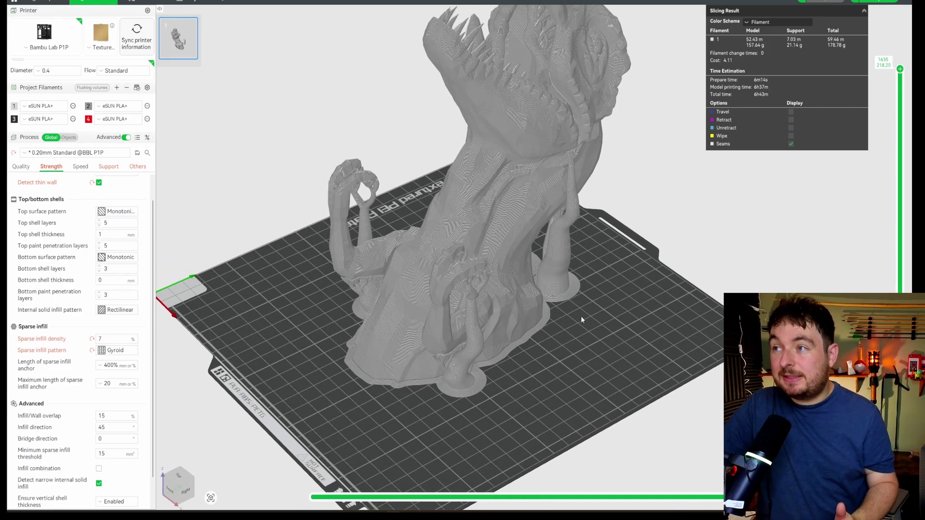
drag(581, 320, 586, 346)
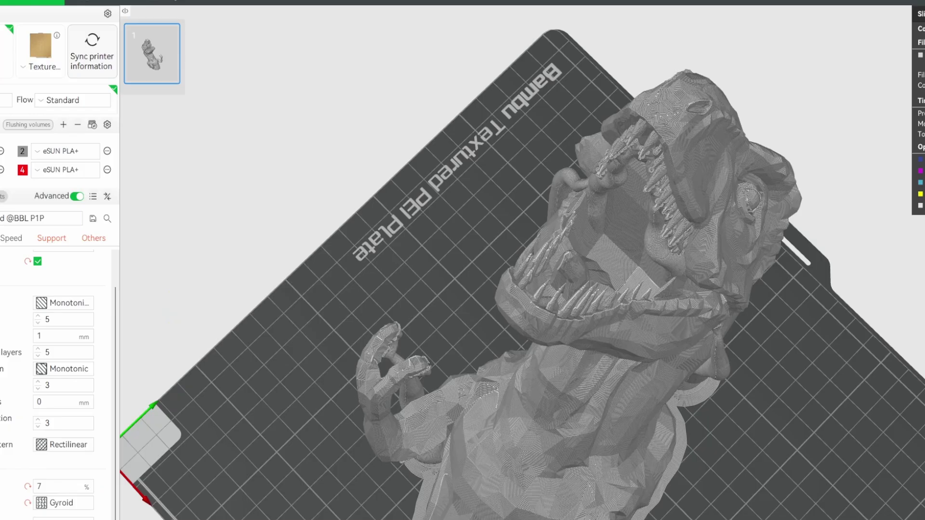
Step: Lower the previewed layer from the dinosaur's head down into its body and examine the gyroid infill in cross-section
drag(900, 69, 924, 256)
key(Down)
key(Down)
key(Down)
key(Down)
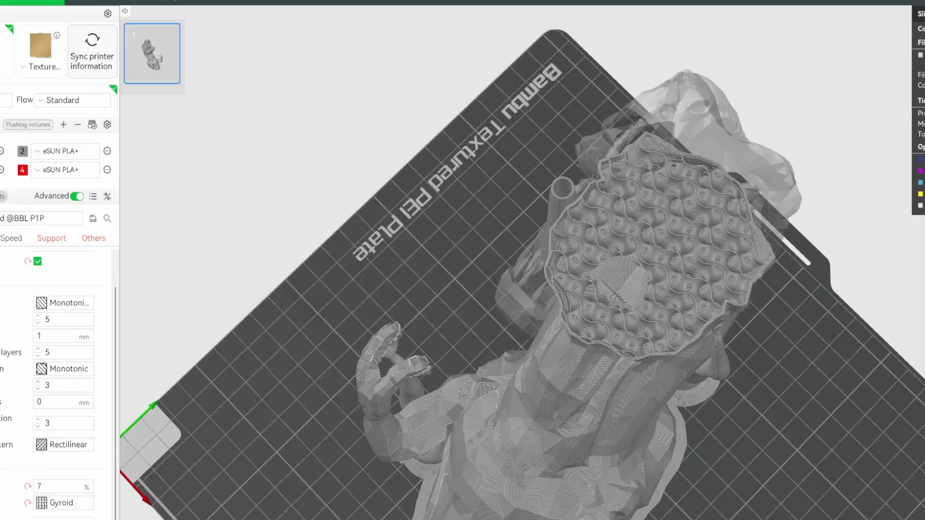
key(Down)
key(Down)
key(Down)
key(Down)
key(Down)
key(Down)
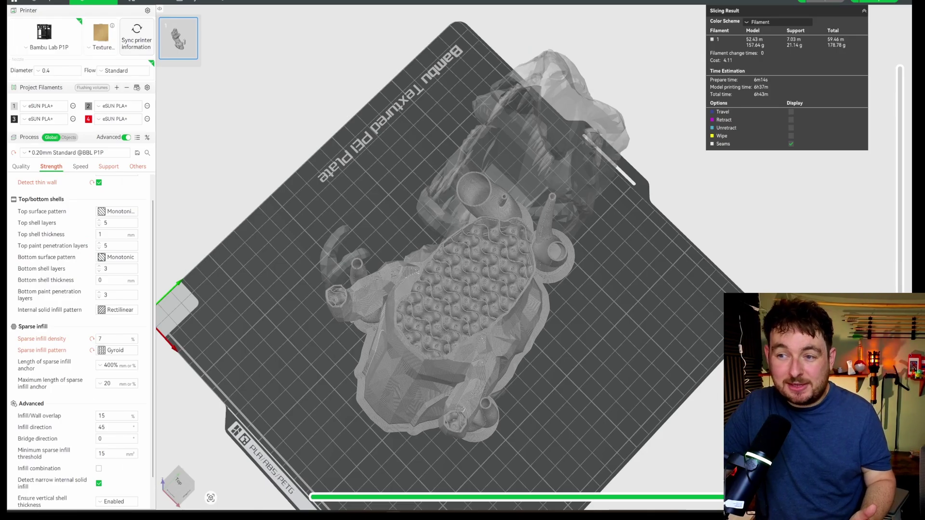
Step: Raise the previewed layer back through the dinosaur's body to top layer 1635 and view the complete sliced model
key(Up)
key(Up)
key(Up)
key(Up)
key(Up)
key(Up)
key(Up)
key(Up)
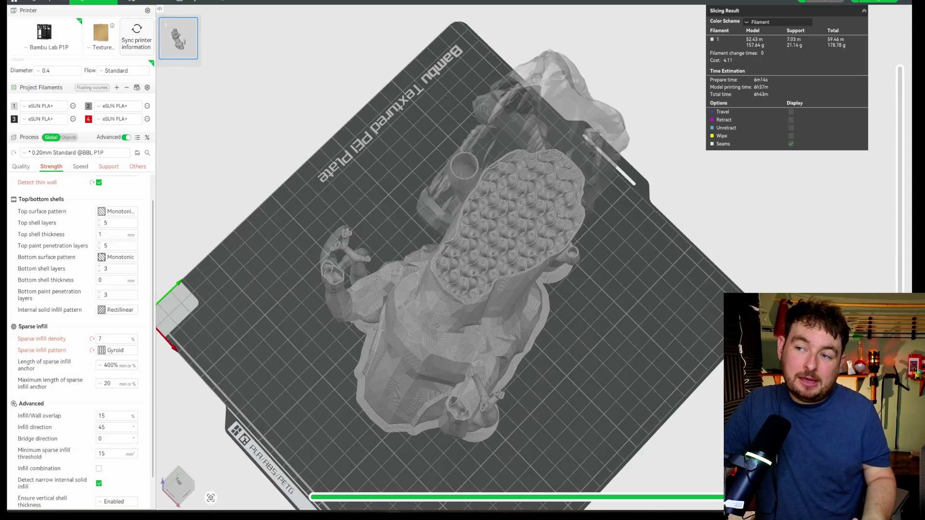
drag(900, 313, 900, 69)
drag(682, 323, 656, 261)
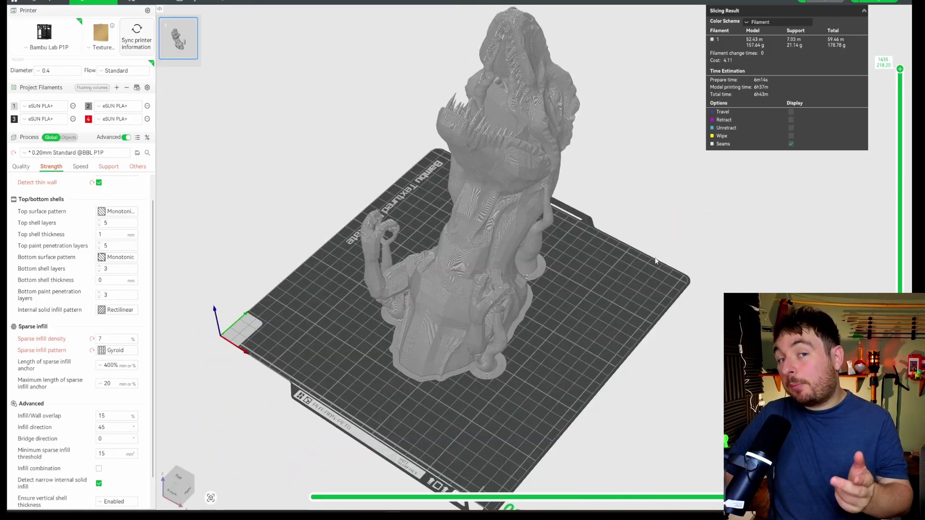